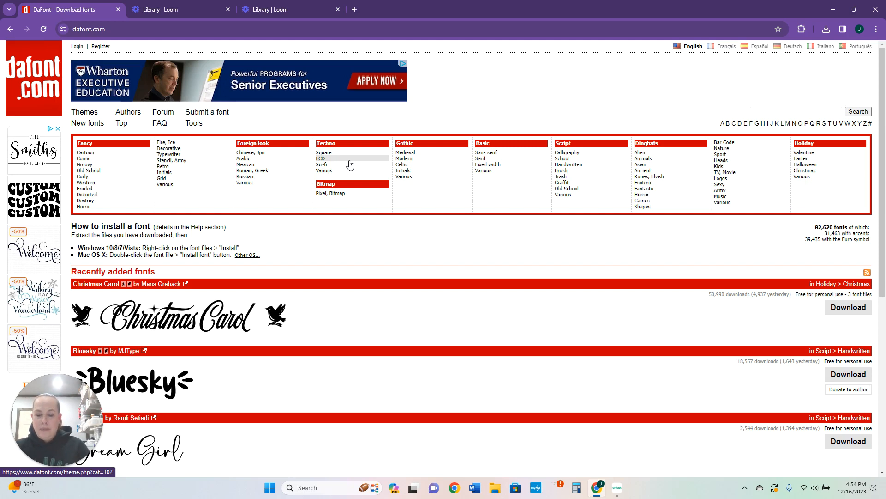
Search DaFont for "yellow" and download the Yellow script font by PiPi Creative
{"action": "left_click", "coordinate": [791, 109]}
{"action": "type", "text": "yell"}
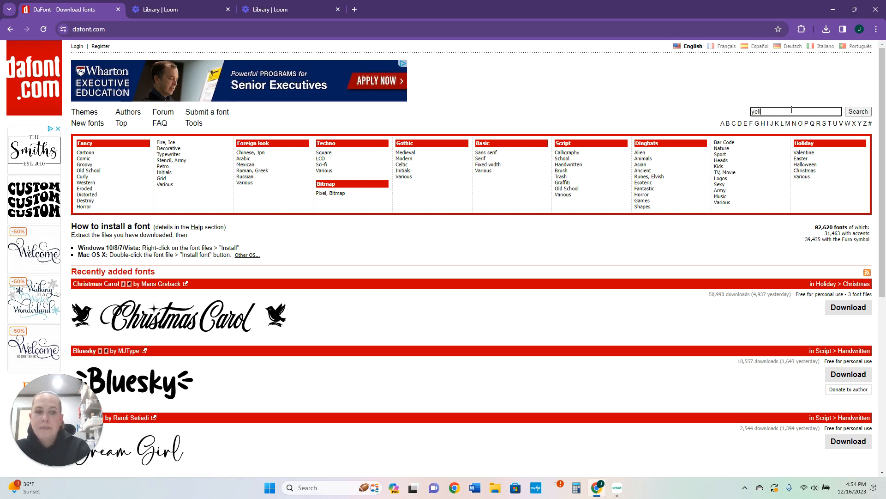
{"action": "type", "text": "ow"}
{"action": "key", "text": "Return"}
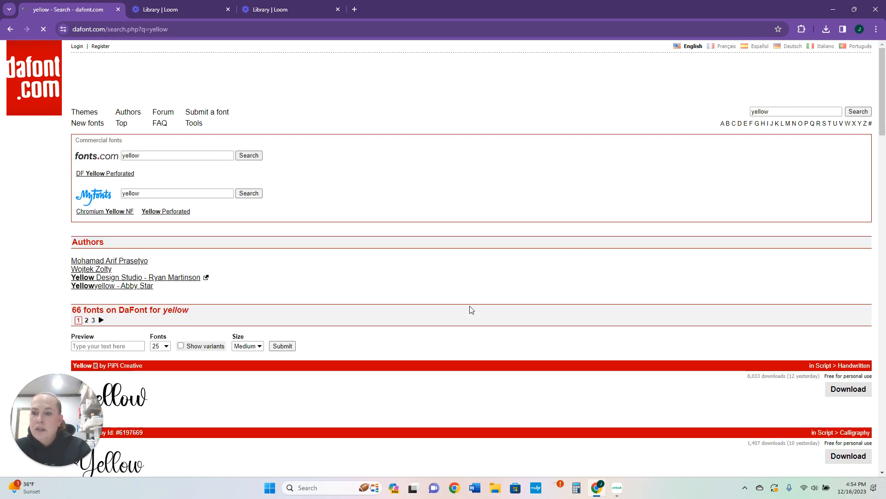
{"action": "scroll", "coordinate": [363, 328], "scroll_direction": "down", "scroll_amount": 5}
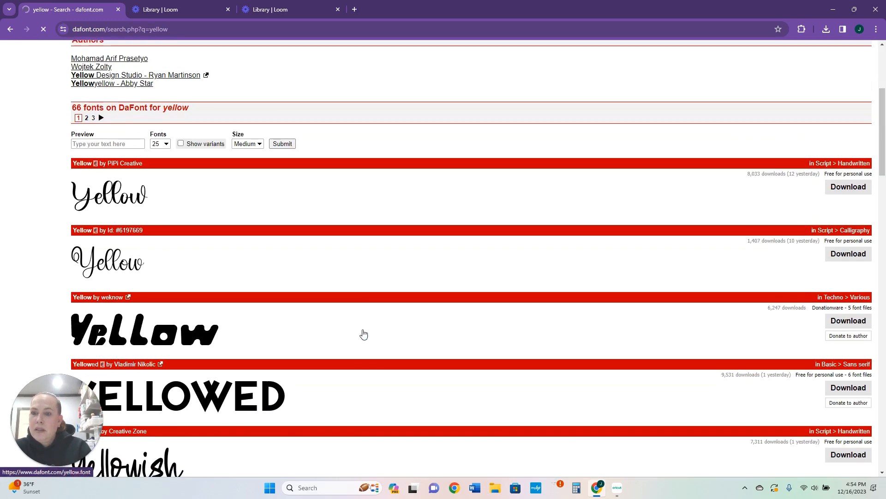
{"action": "scroll", "coordinate": [363, 334], "scroll_direction": "down", "scroll_amount": 1}
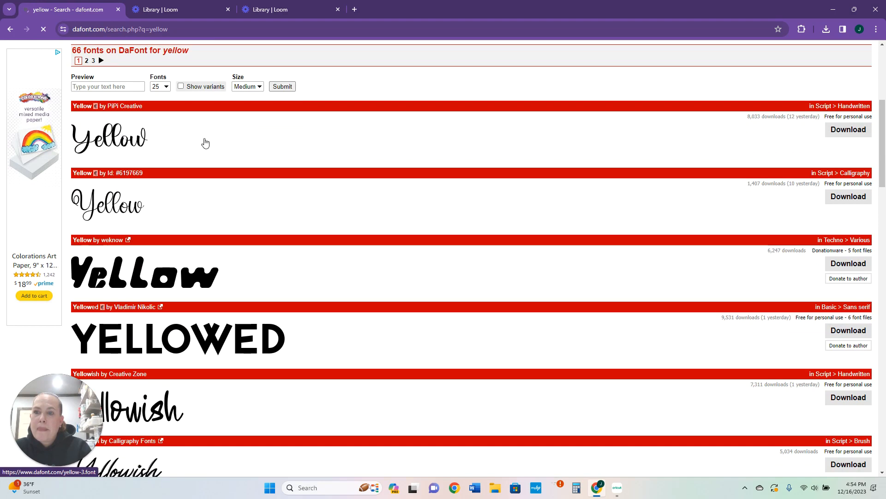
{"action": "left_click", "coordinate": [203, 143]}
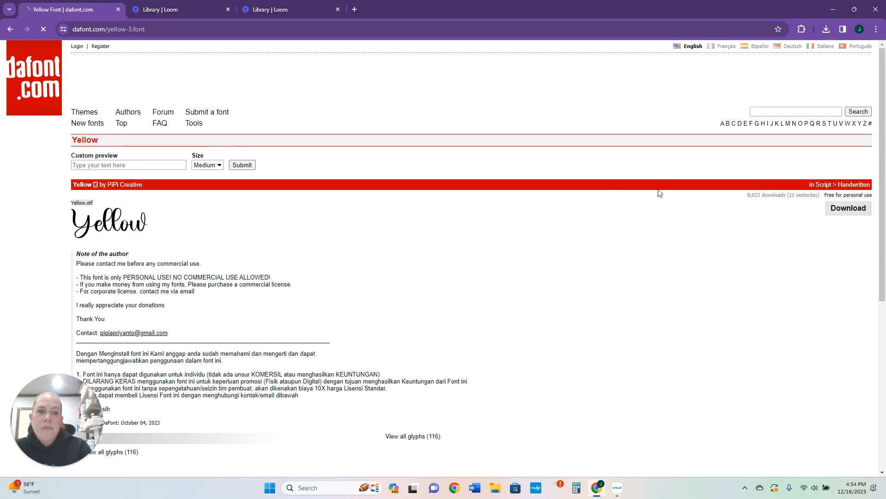
{"action": "left_click", "coordinate": [853, 212]}
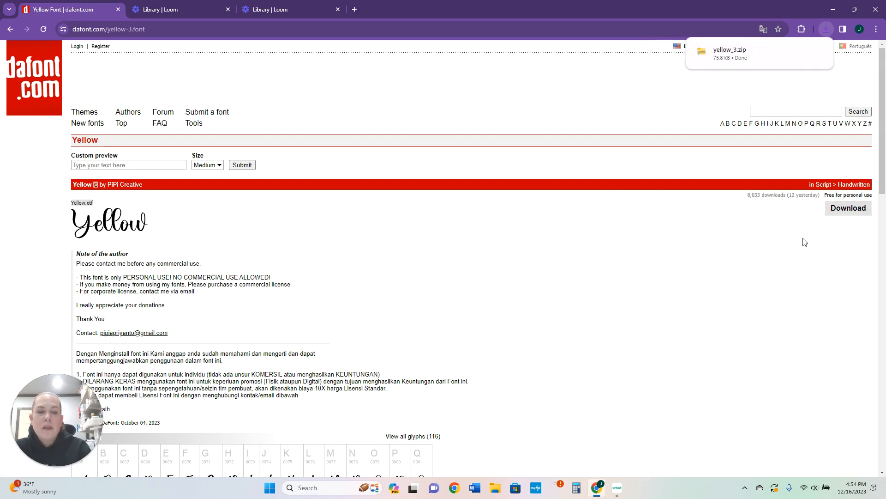
{"action": "left_click", "coordinate": [851, 214]}
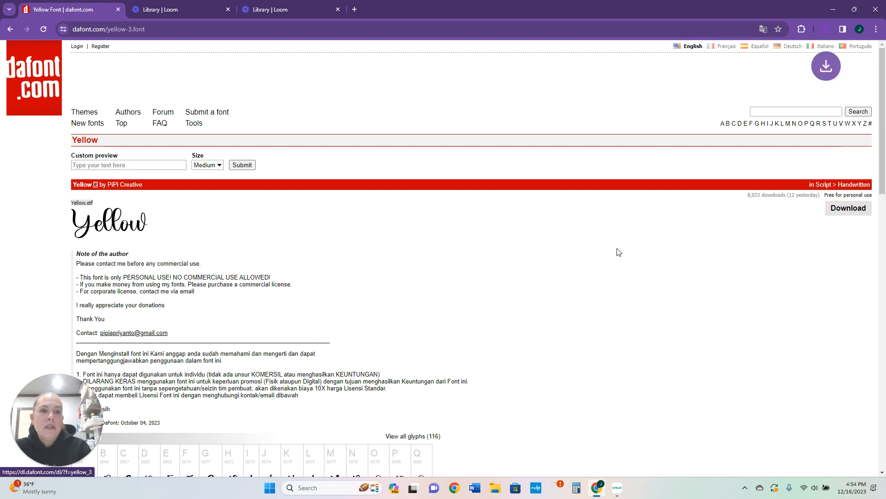
Open the downloaded yellow_3 (1).zip archive from the download history to inspect its contents, and close the window
{"action": "left_click", "coordinate": [827, 31]}
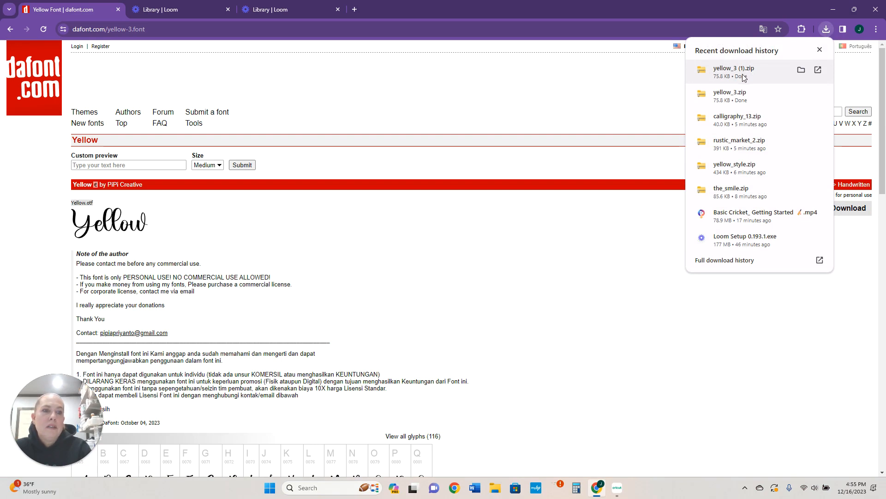
{"action": "left_click", "coordinate": [734, 71]}
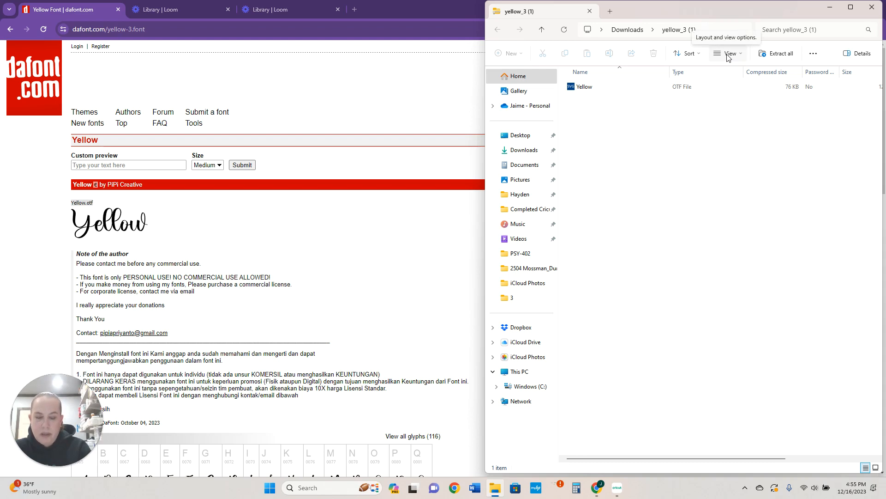
{"action": "left_click", "coordinate": [872, 7]}
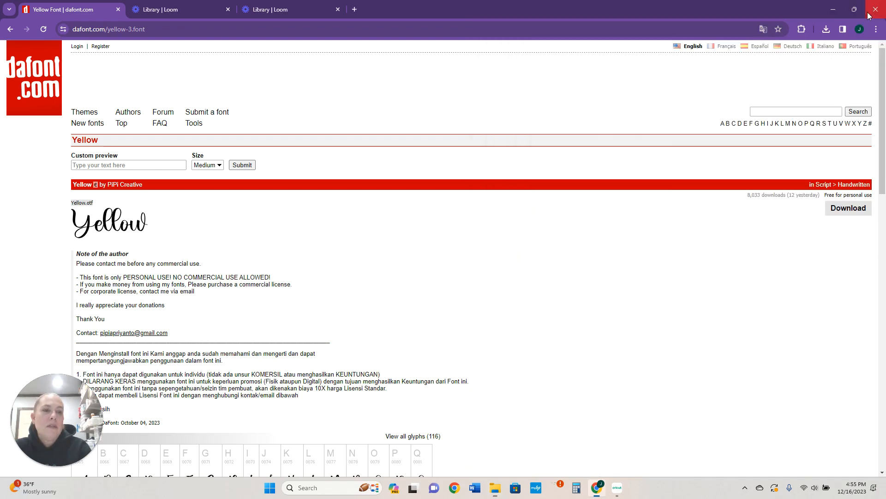
Open the yellow_style.zip download and install its Yellow Style TrueType font, replacing the existing copy, and close the windows
{"action": "left_click", "coordinate": [826, 32]}
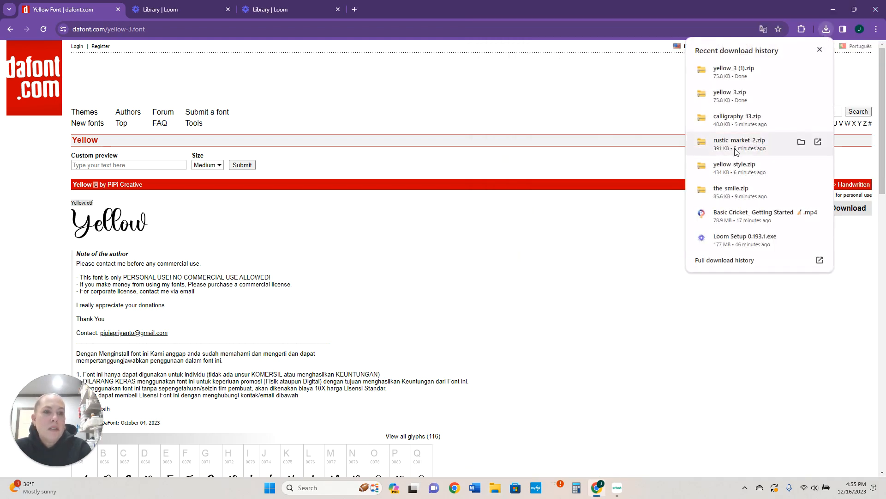
{"action": "left_click", "coordinate": [729, 166]}
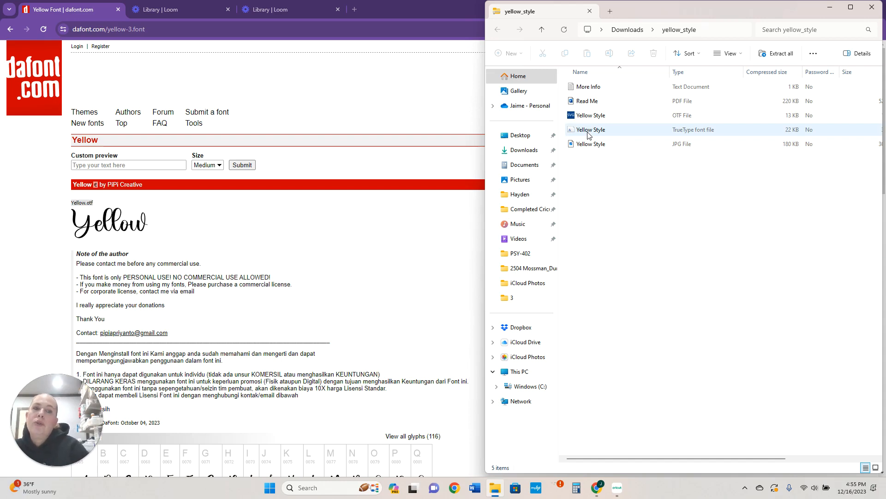
{"action": "left_click", "coordinate": [588, 132]}
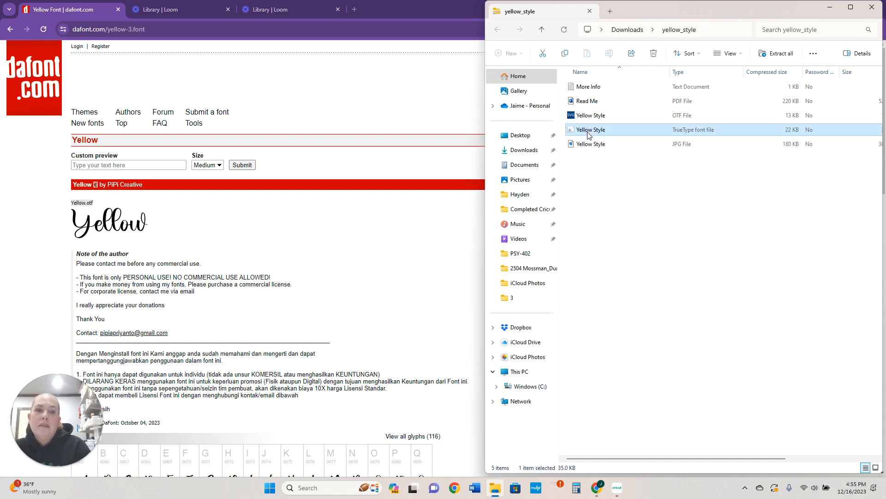
{"action": "double_click", "coordinate": [589, 134]}
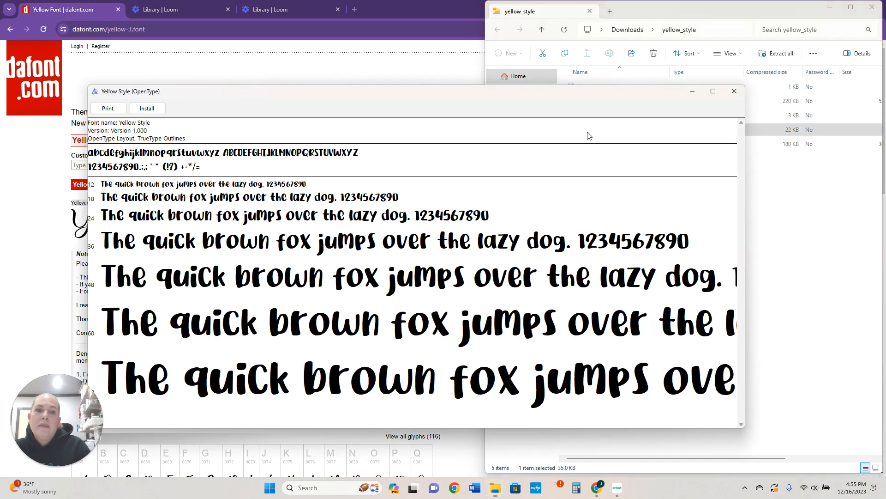
{"action": "left_click", "coordinate": [146, 108]}
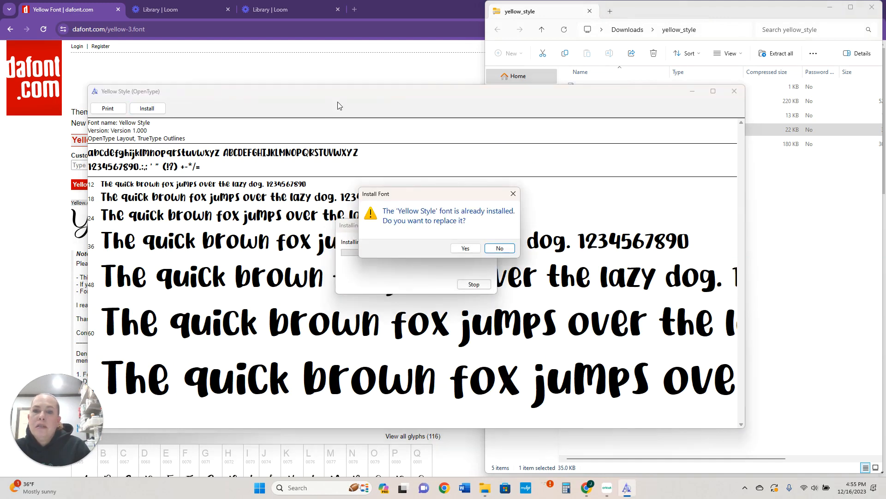
{"action": "left_click", "coordinate": [466, 248]}
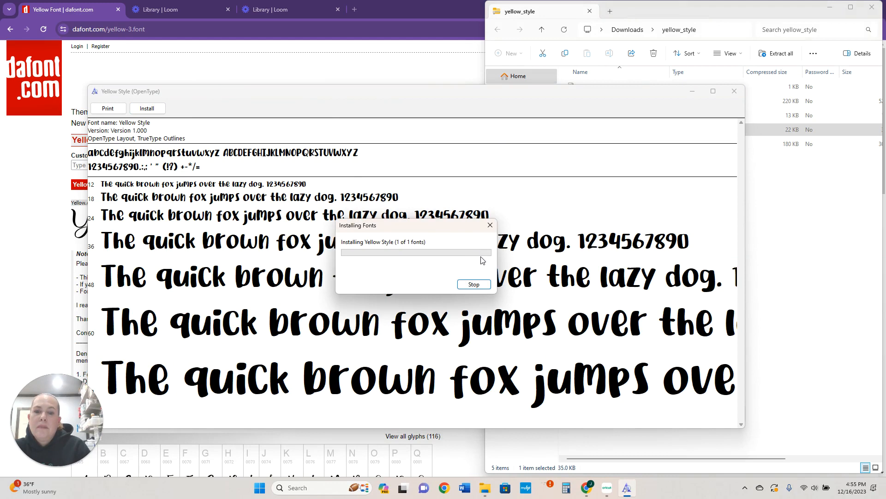
{"action": "left_click", "coordinate": [734, 90]}
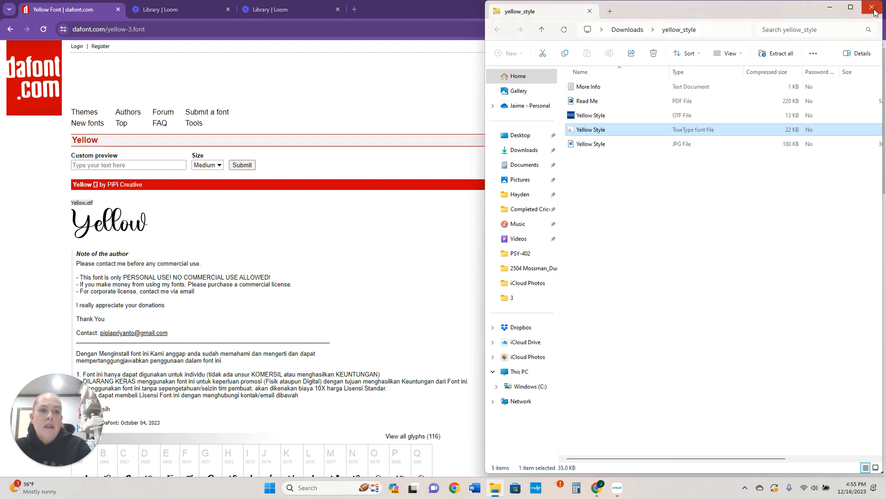
{"action": "left_click", "coordinate": [876, 13]}
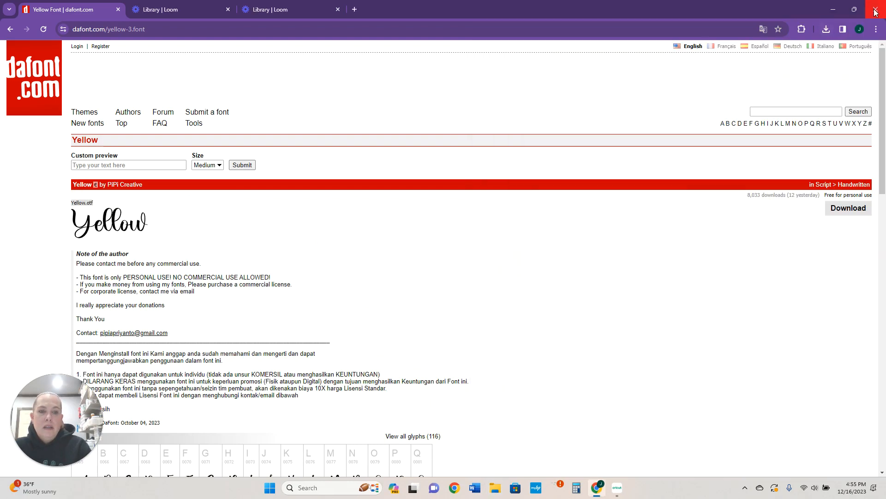
Search DaFont for "rustic market"
{"action": "left_click", "coordinate": [786, 112]}
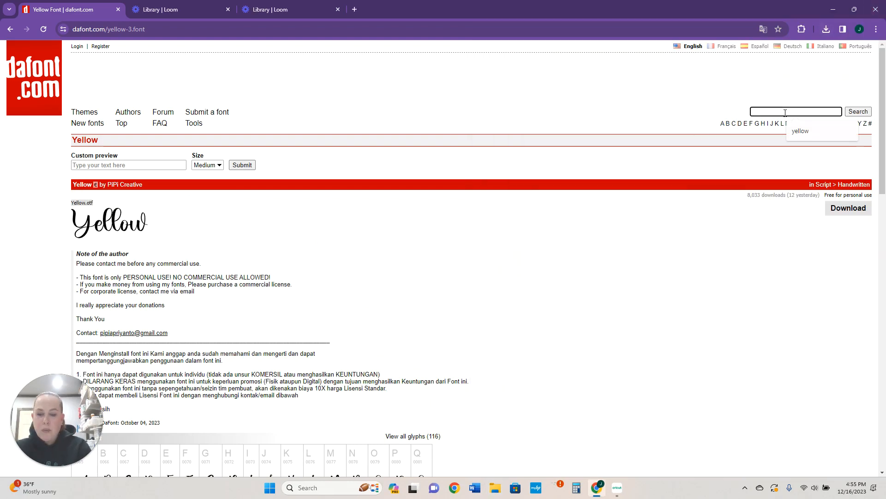
{"action": "type", "text": "rustic mar"}
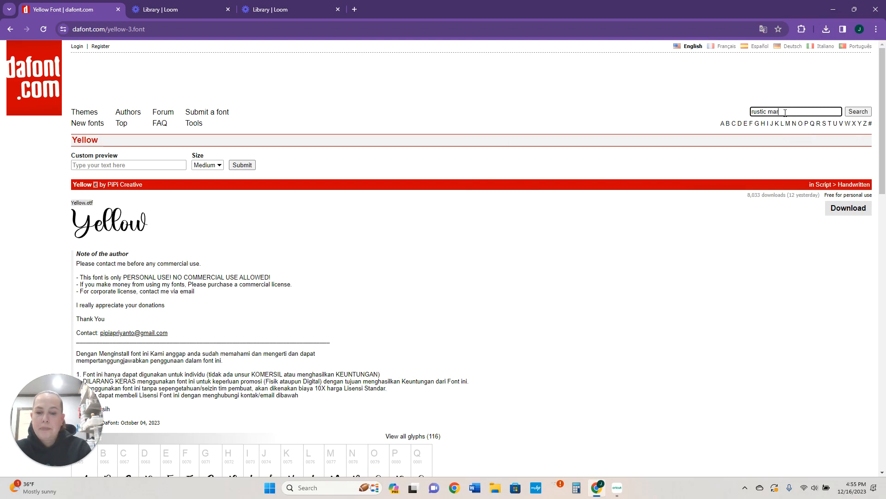
{"action": "type", "text": "ket"}
{"action": "key", "text": "Return"}
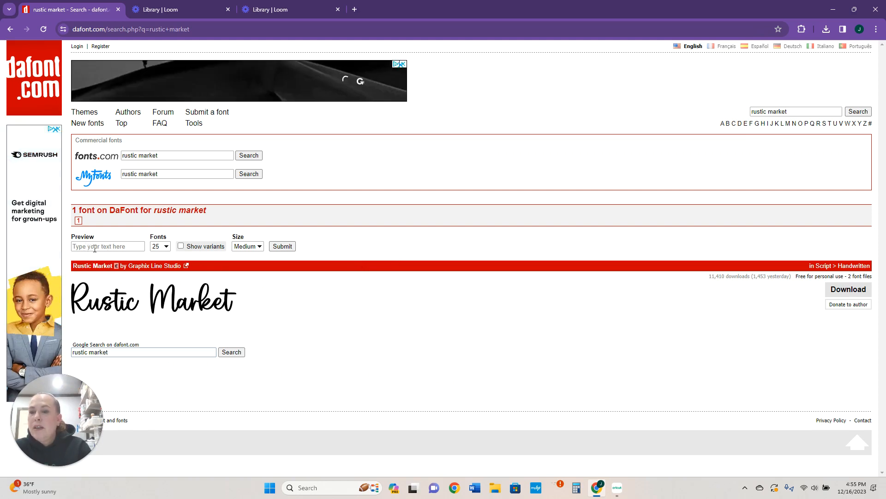
Preview the Rustic Market font with the user's first name as the custom preview text
{"action": "left_click", "coordinate": [99, 247]}
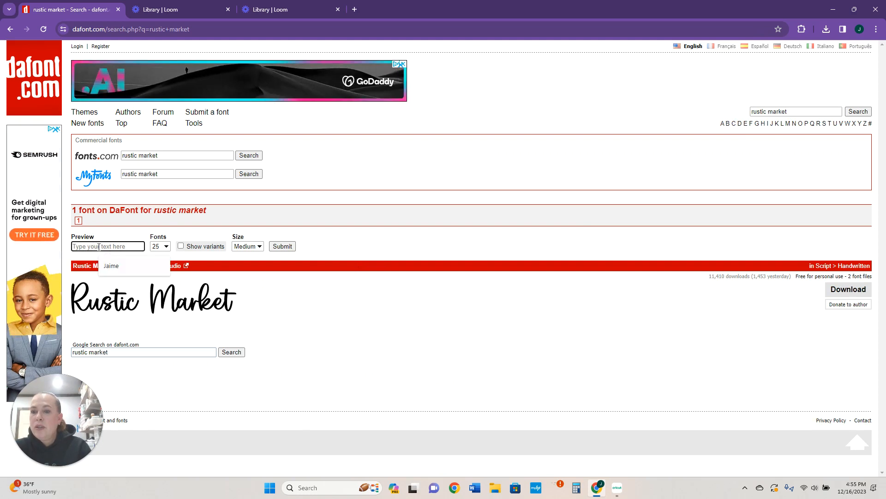
{"action": "key", "text": "Down"}
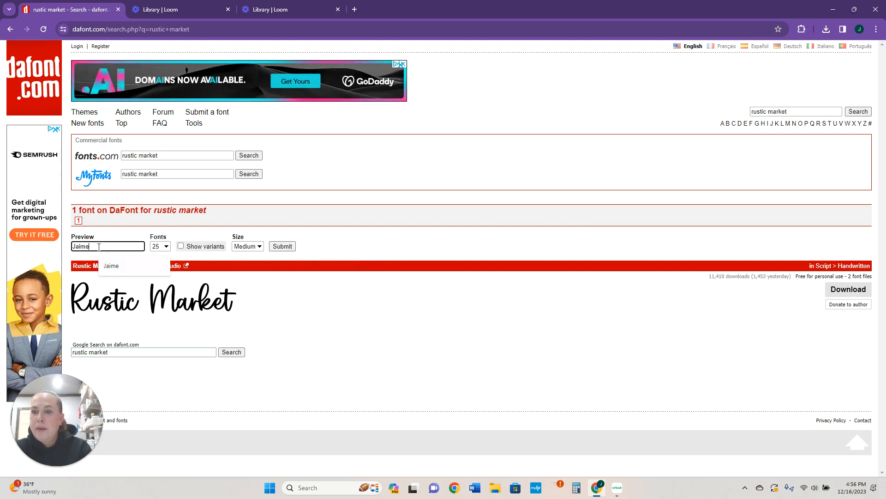
{"action": "key", "text": "Return"}
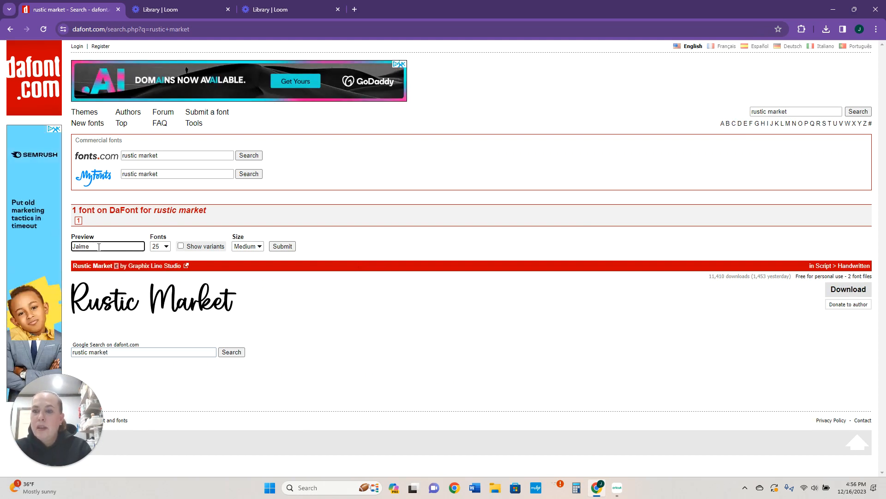
{"action": "left_click", "coordinate": [274, 248]}
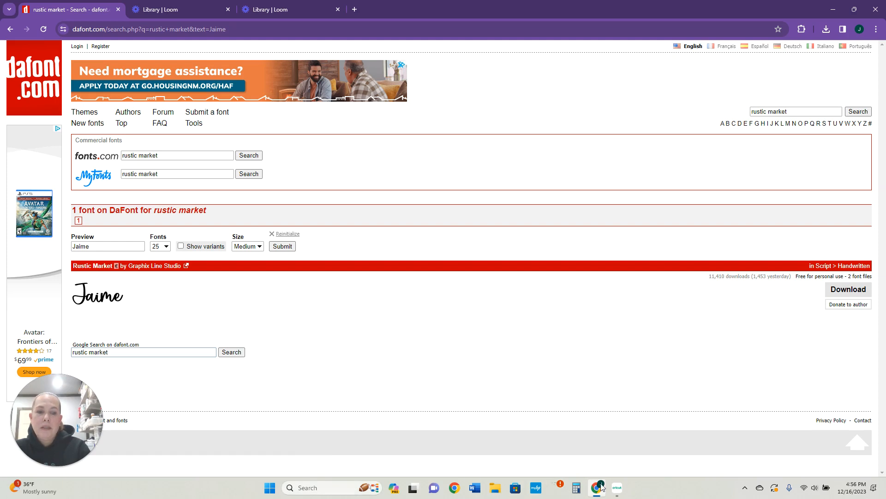
Switch to Cricut Design Space and replace the canvas text "Text" with the user's first name
{"action": "left_click", "coordinate": [616, 488]}
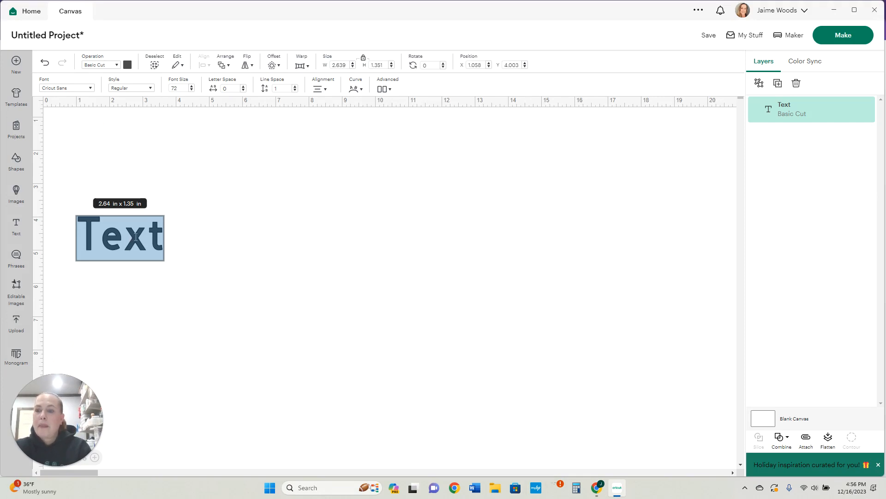
{"action": "left_click", "coordinate": [148, 243]}
{"action": "key", "text": "Left"}
{"action": "key", "text": "Left"}
{"action": "key", "text": "Left"}
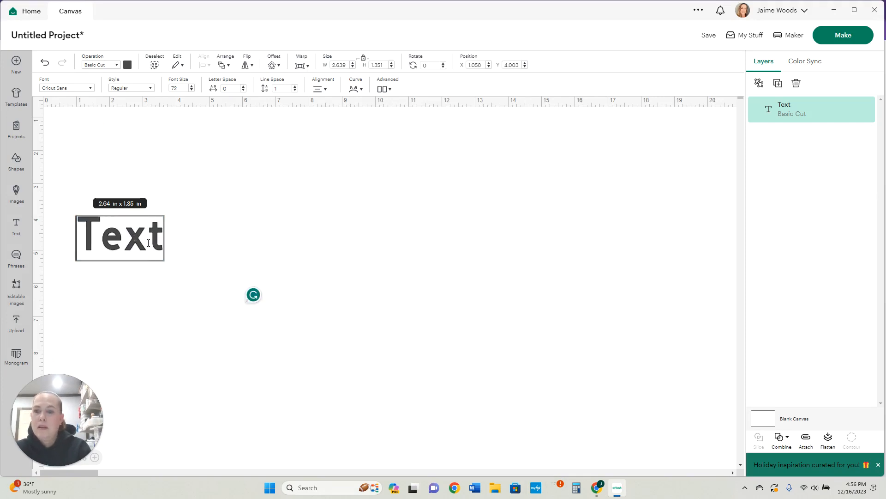
{"action": "key", "text": "BackSpace"}
{"action": "key", "text": "BackSpace"}
{"action": "key", "text": "BackSpace"}
{"action": "key", "text": "Delete"}
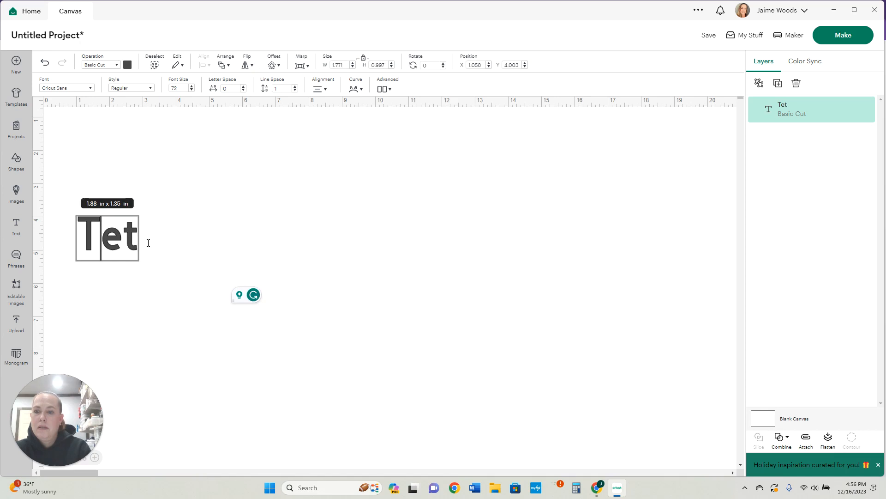
{"action": "type", "text": "Jaime"}
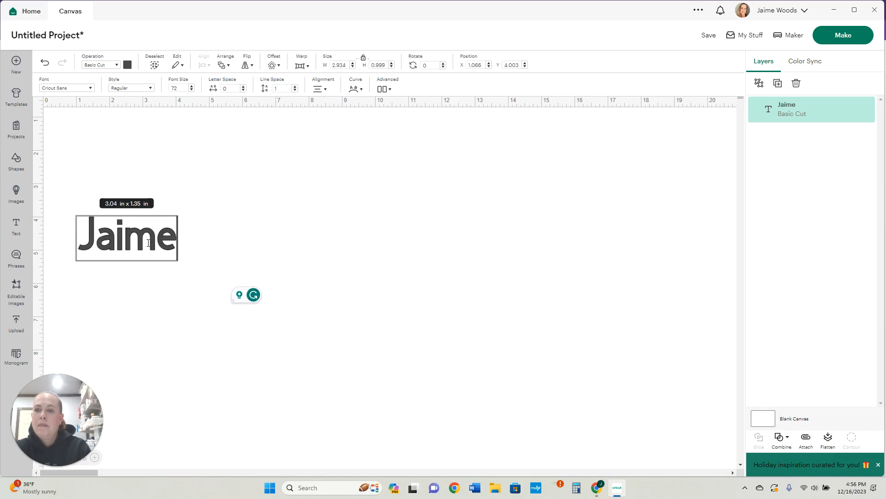
{"action": "left_click", "coordinate": [158, 295]}
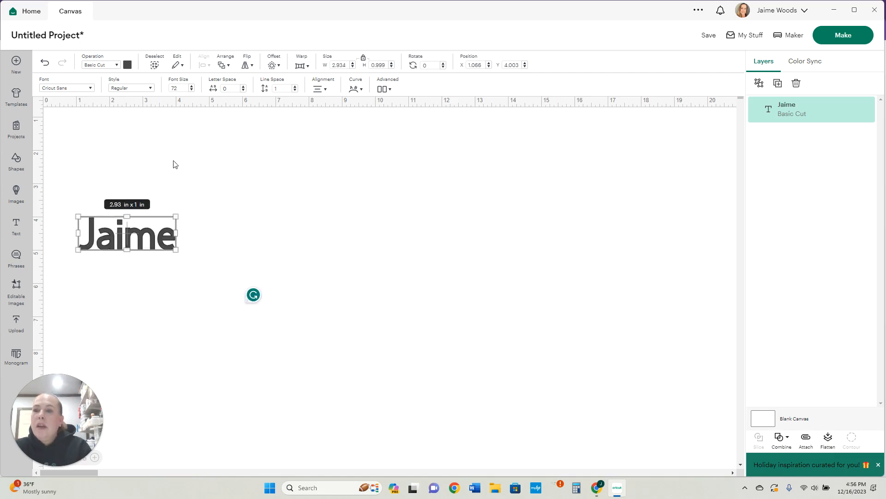
Apply the installed system font Yellow Style to the name text
{"action": "left_click", "coordinate": [76, 89]}
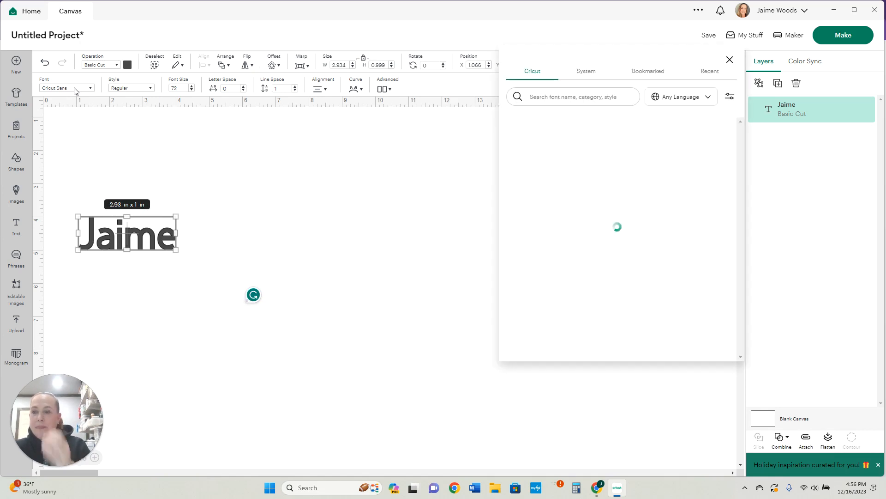
{"action": "left_click", "coordinate": [589, 75]}
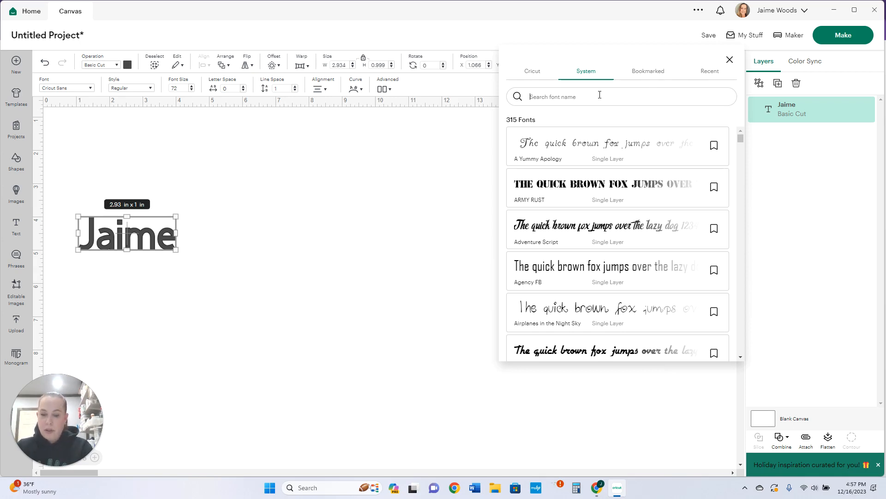
{"action": "type", "text": "yellow"}
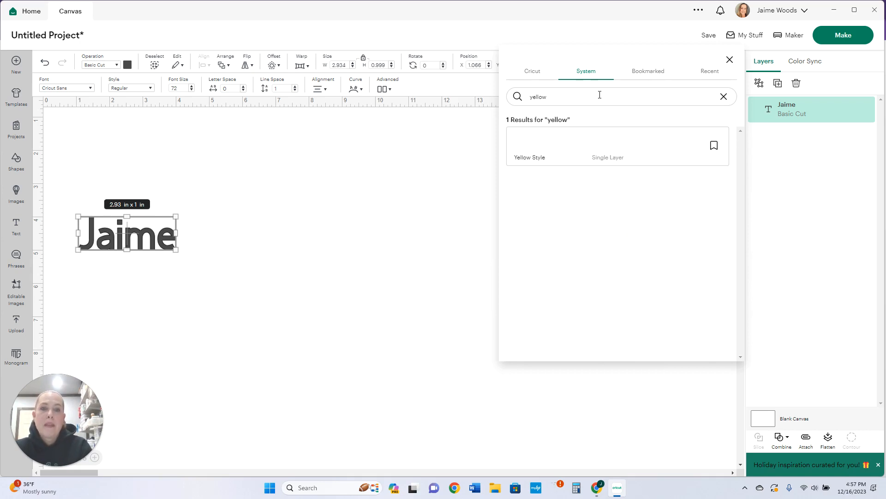
{"action": "left_click", "coordinate": [552, 151]}
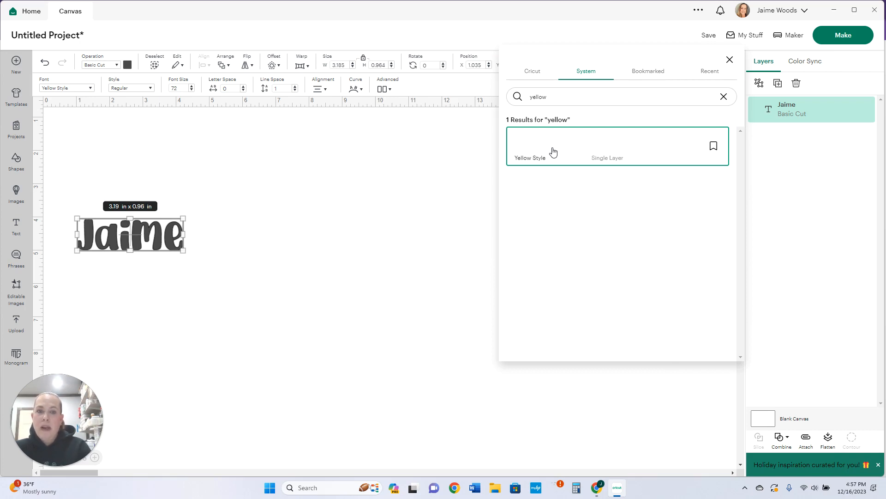
Search the system fonts for "rustic" and apply Rustic Market to the name text
{"action": "double_click", "coordinate": [579, 94]}
{"action": "key", "text": "BackSpace"}
{"action": "type", "text": "r"}
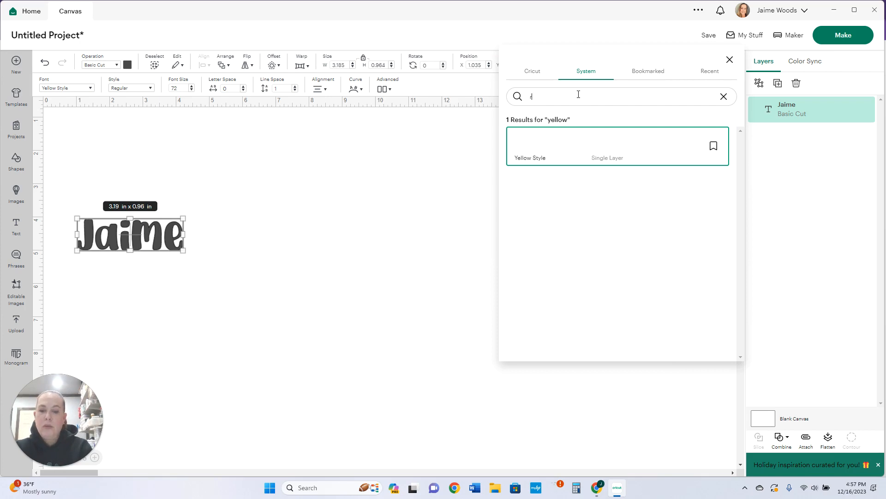
{"action": "type", "text": "ustic"}
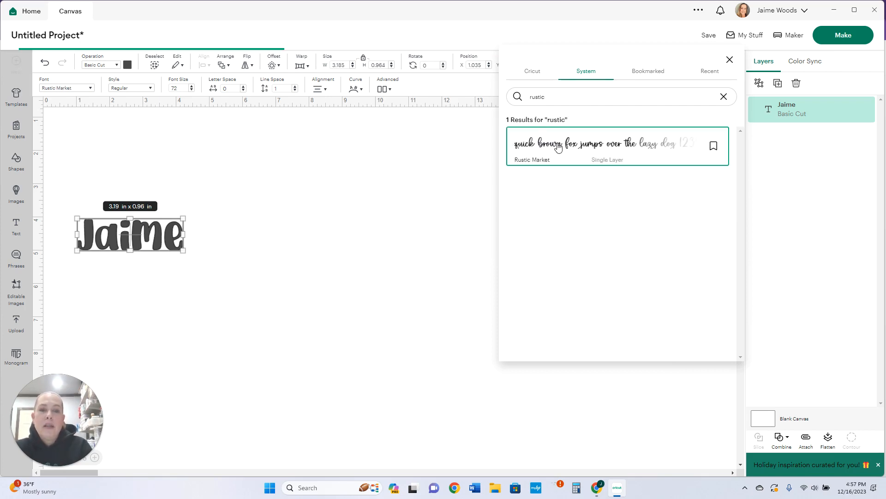
{"action": "left_click", "coordinate": [558, 146]}
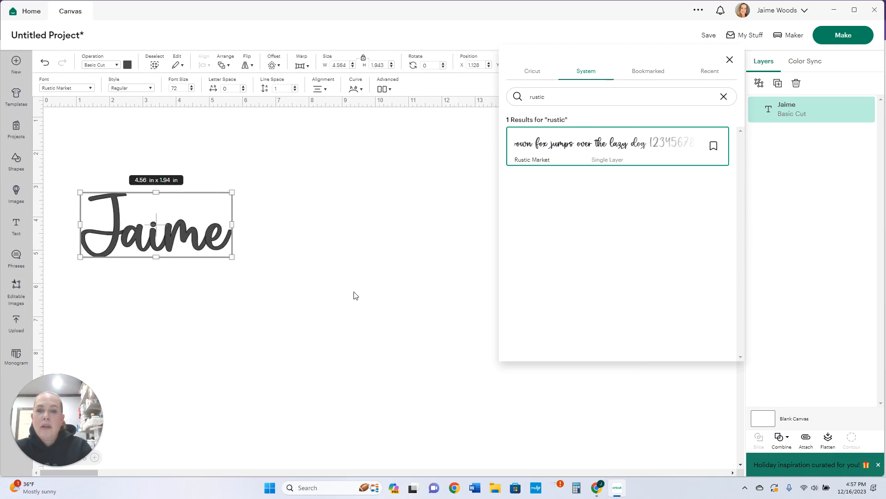
Enlarge the name to about 10.2 x 4.4 in and weld it into one shape
{"action": "left_click", "coordinate": [277, 299]}
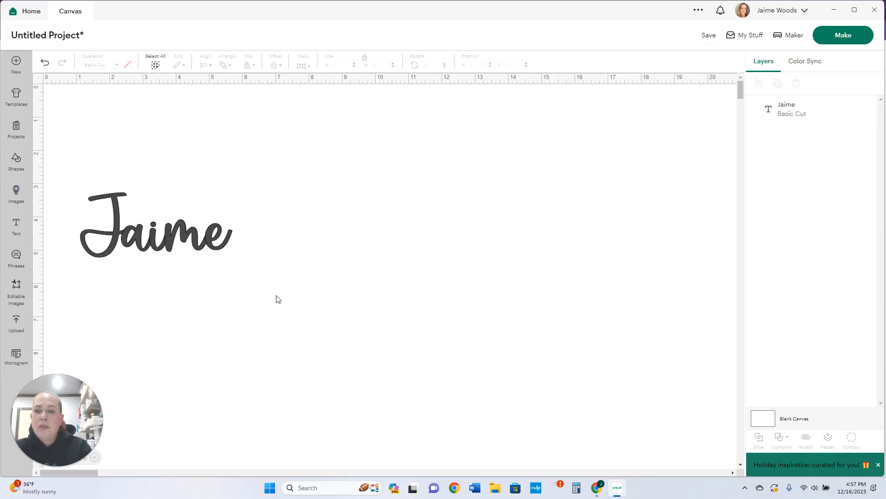
{"action": "left_click", "coordinate": [183, 241]}
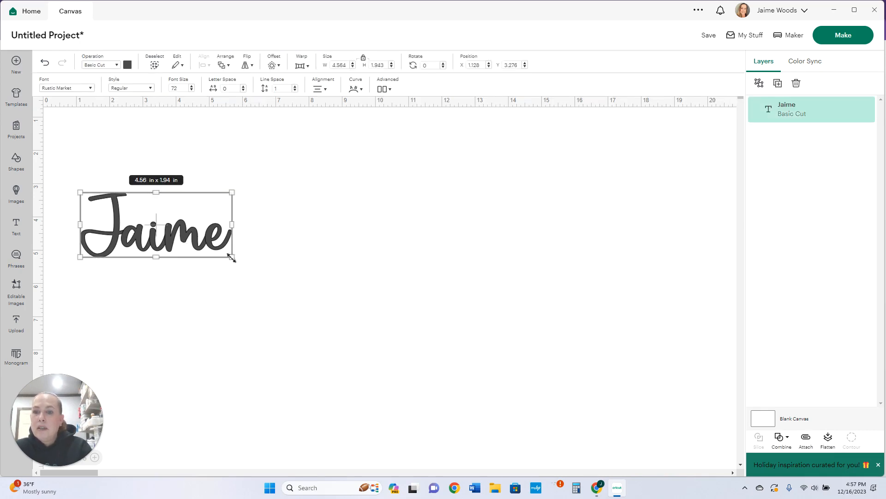
{"action": "left_click_drag", "start_coordinate": [231, 257], "coordinate": [420, 311]}
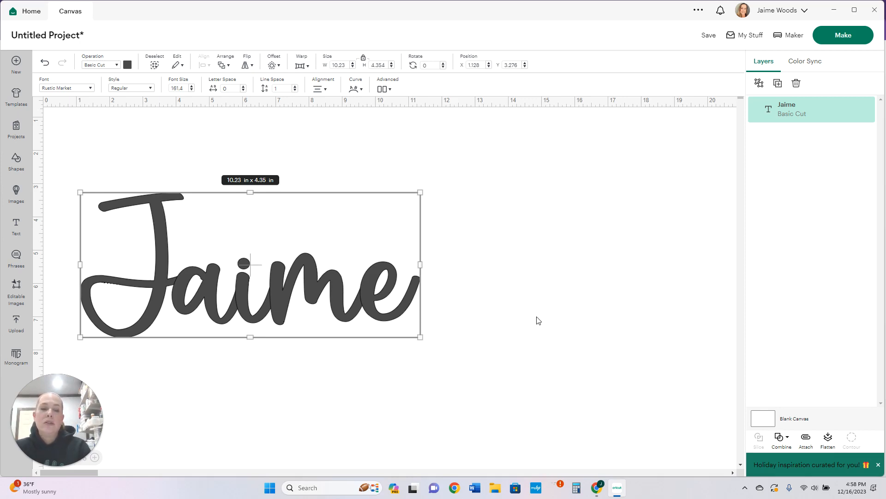
{"action": "left_click", "coordinate": [782, 437]}
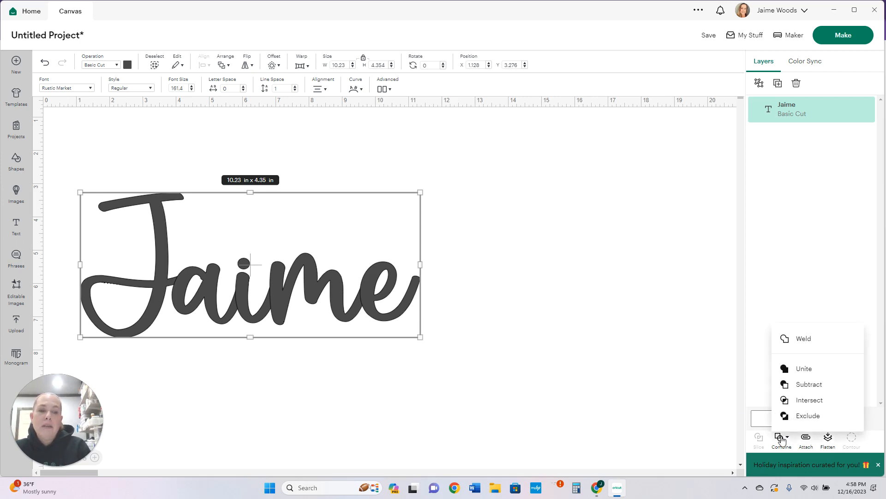
{"action": "left_click", "coordinate": [804, 345]}
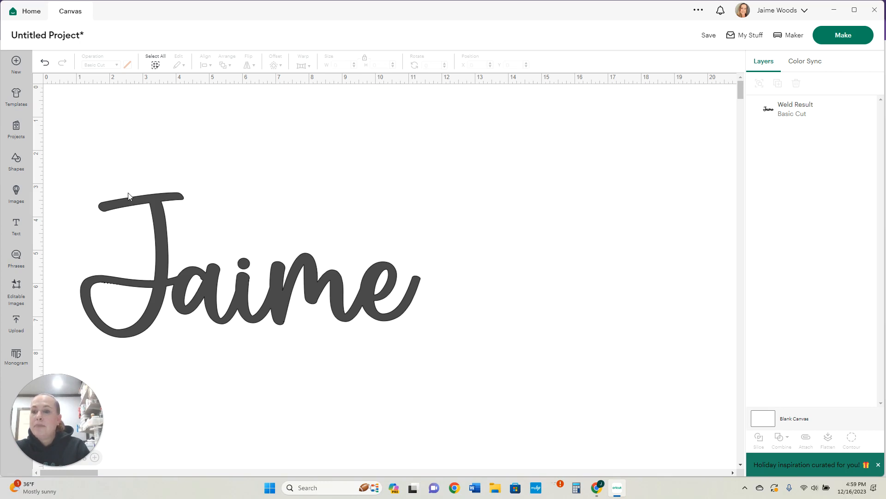
Move the welded name up toward the centre and shrink it to about 5.8 x 2.5 in
{"action": "left_click_drag", "start_coordinate": [144, 207], "coordinate": [334, 147]}
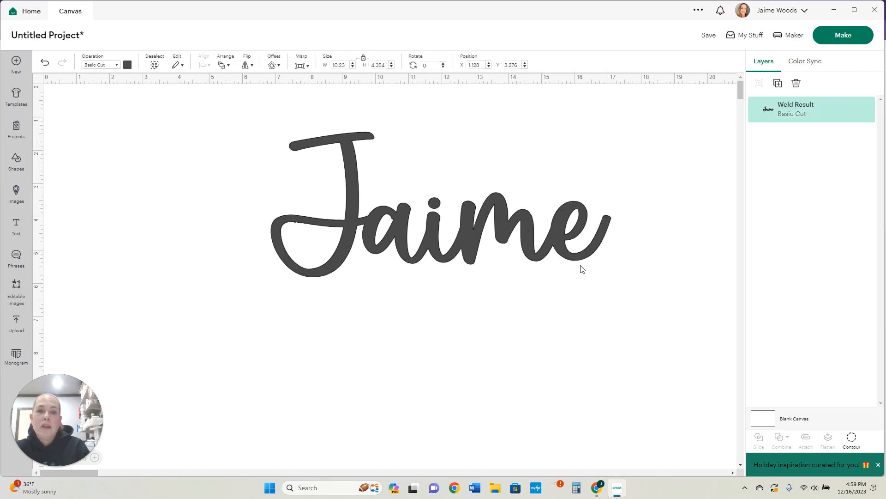
{"action": "key", "text": "ctrl+z"}
{"action": "left_click", "coordinate": [600, 275]}
{"action": "key", "text": "ctrl+y"}
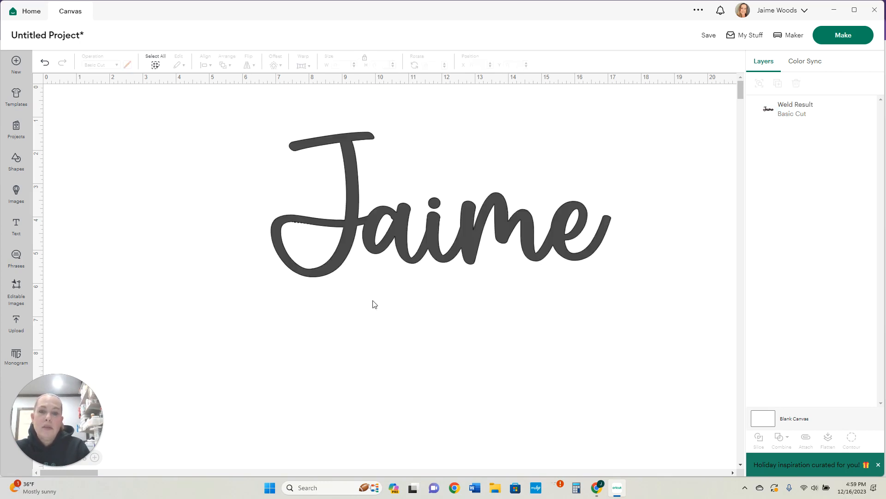
{"action": "left_click", "coordinate": [482, 235]}
{"action": "left_click_drag", "start_coordinate": [615, 278], "coordinate": [464, 152]}
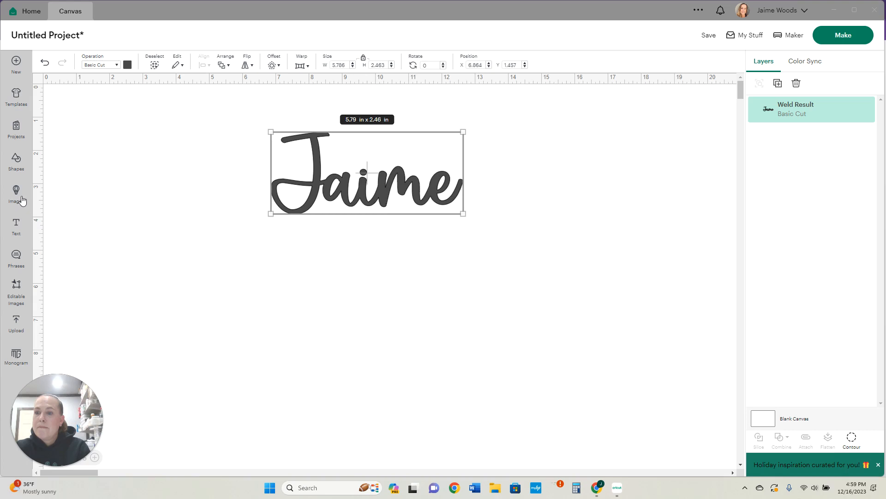
Add a new text box and replace its "Text" with the user's first name
{"action": "left_click", "coordinate": [16, 226]}
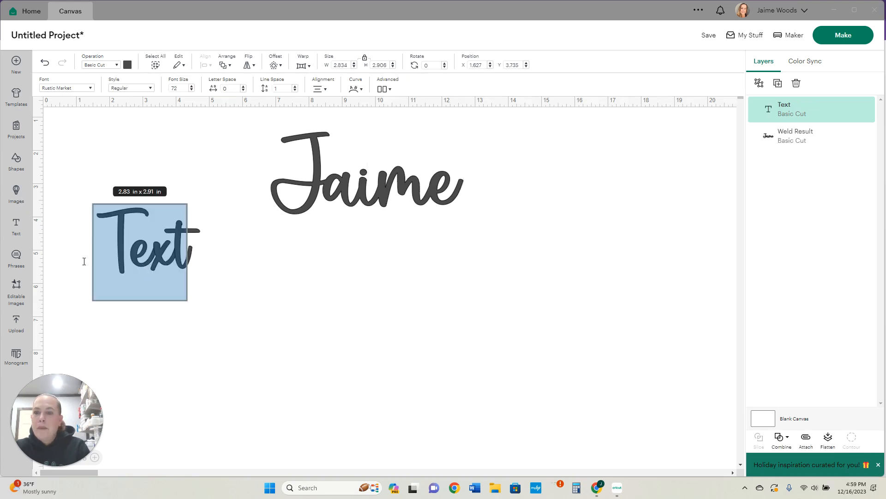
{"action": "left_click", "coordinate": [157, 248]}
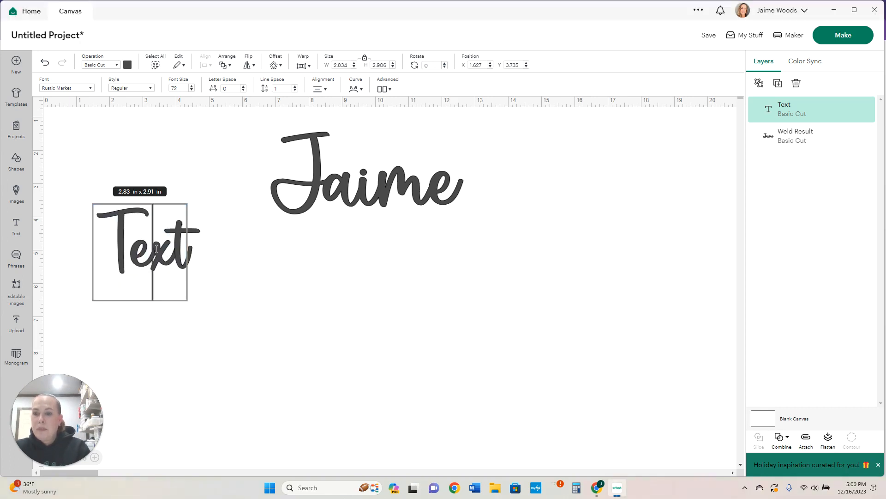
{"action": "key", "text": "BackSpace"}
{"action": "key", "text": "BackSpace"}
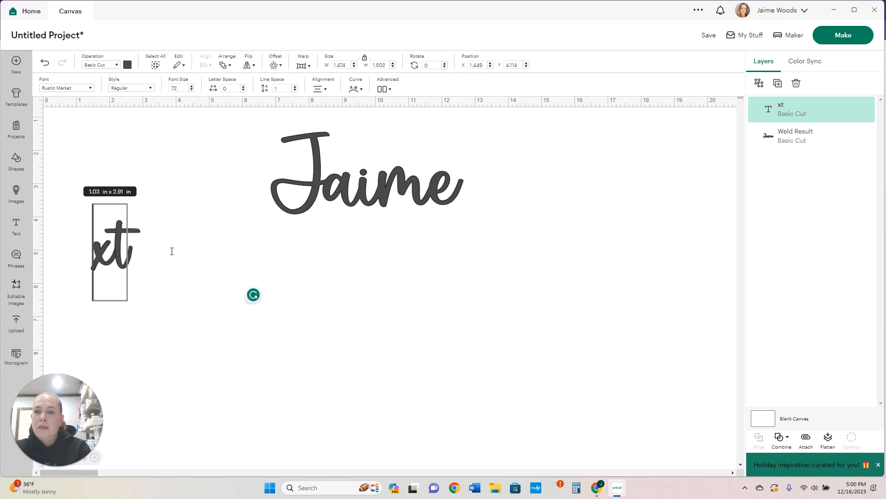
{"action": "key", "text": "Delete"}
{"action": "key", "text": "Delete"}
{"action": "type", "text": "J"}
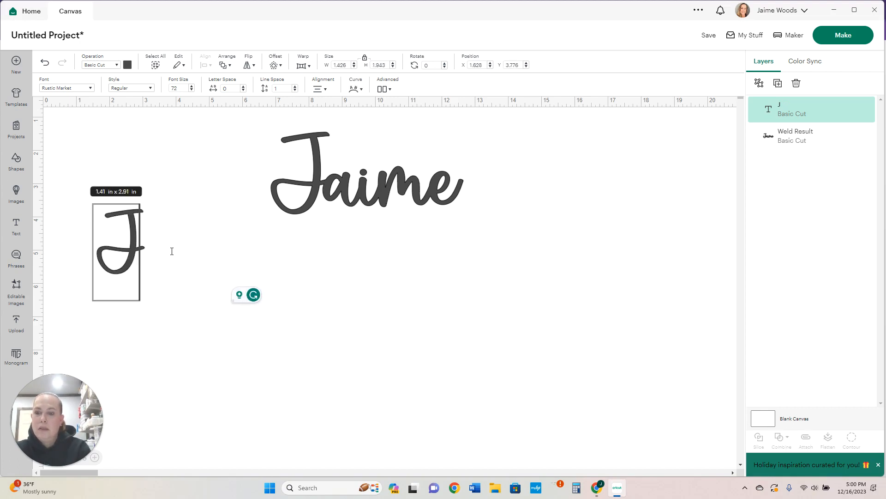
{"action": "type", "text": "aime"}
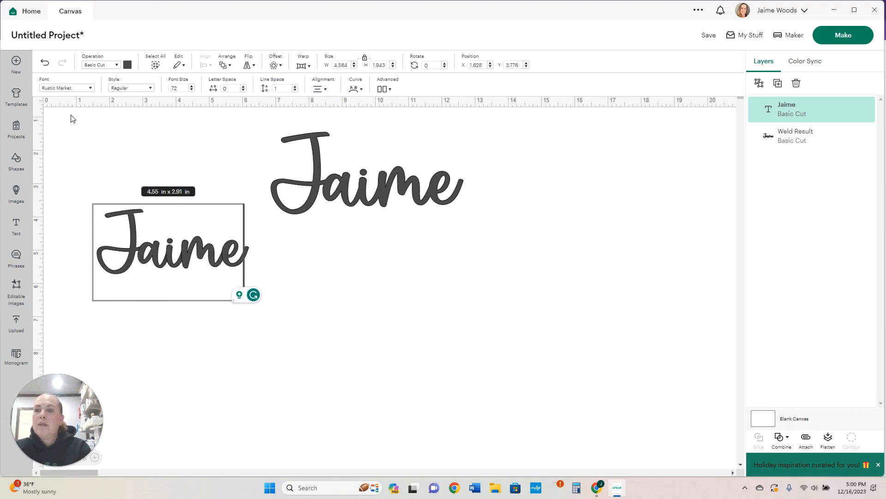
Search the system fonts for "callig" and apply Calligraphy script to the new name text
{"action": "left_click", "coordinate": [57, 88]}
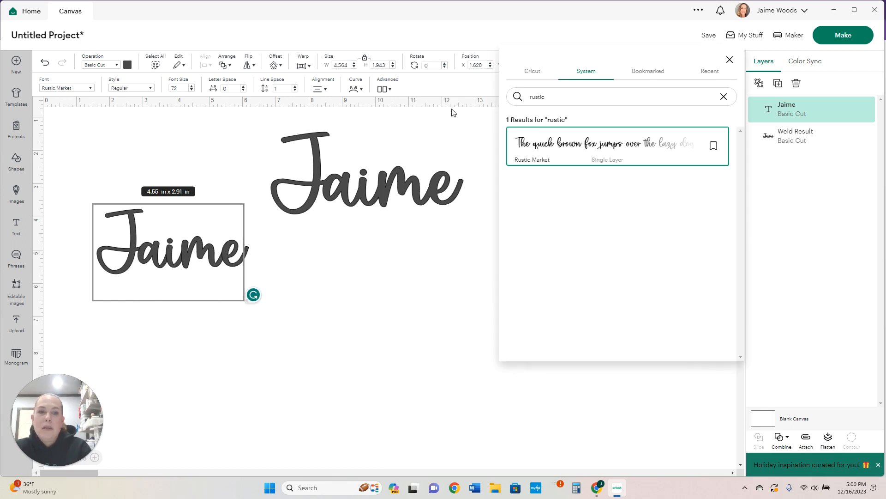
{"action": "double_click", "coordinate": [572, 96]}
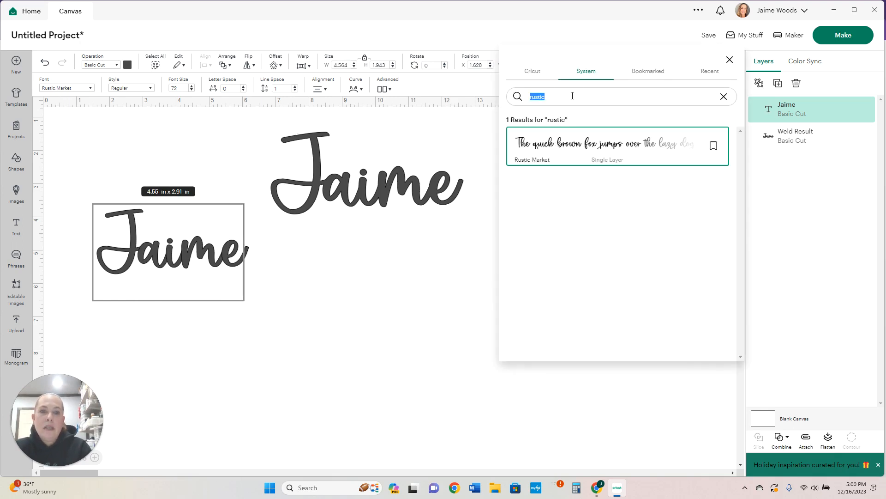
{"action": "type", "text": "callig"}
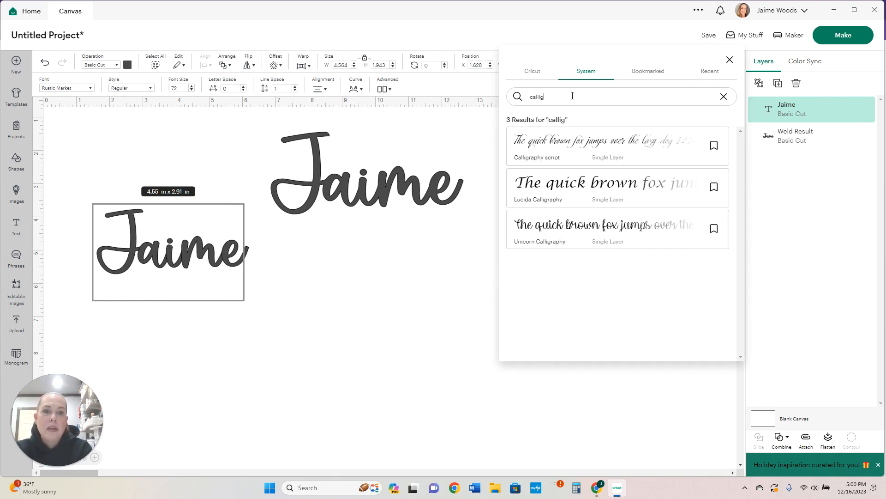
{"action": "left_click", "coordinate": [553, 154]}
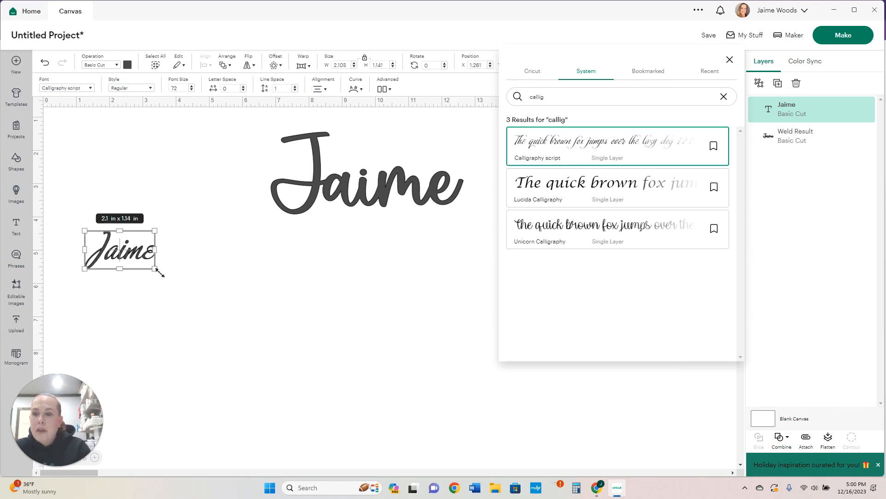
{"action": "left_click_drag", "start_coordinate": [240, 315], "coordinate": [322, 355]}
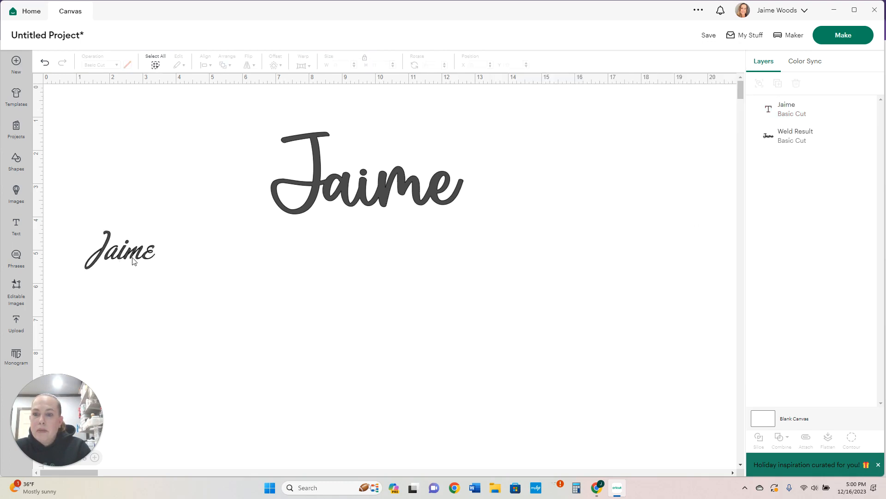
Enlarge the calligraphy name to about 8.9 x 4.9 in and move it below the first name
{"action": "left_click", "coordinate": [131, 258]}
{"action": "left_click_drag", "start_coordinate": [154, 268], "coordinate": [382, 372]}
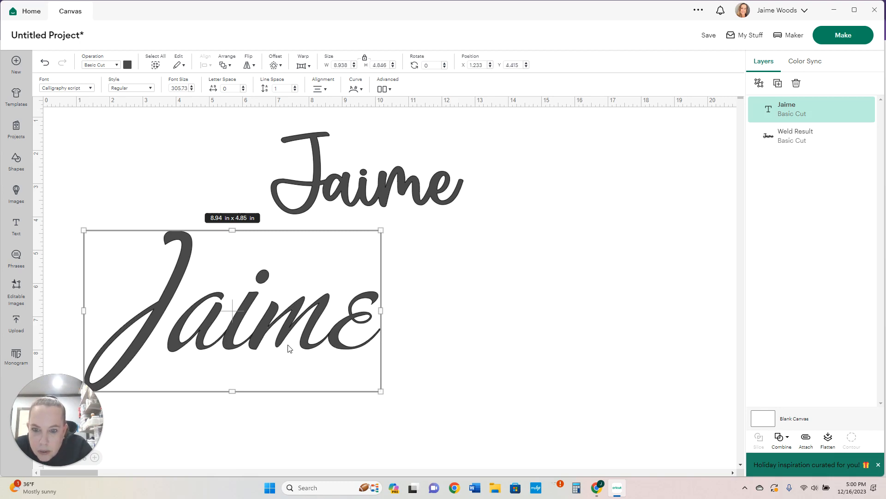
{"action": "left_click_drag", "start_coordinate": [211, 328], "coordinate": [322, 324]}
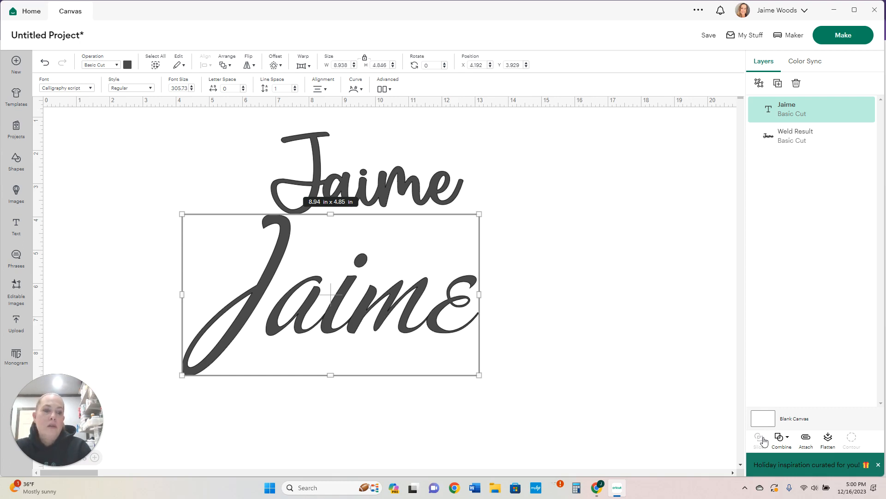
Weld the calligraphy name text into one shape
{"action": "left_click", "coordinate": [786, 439]}
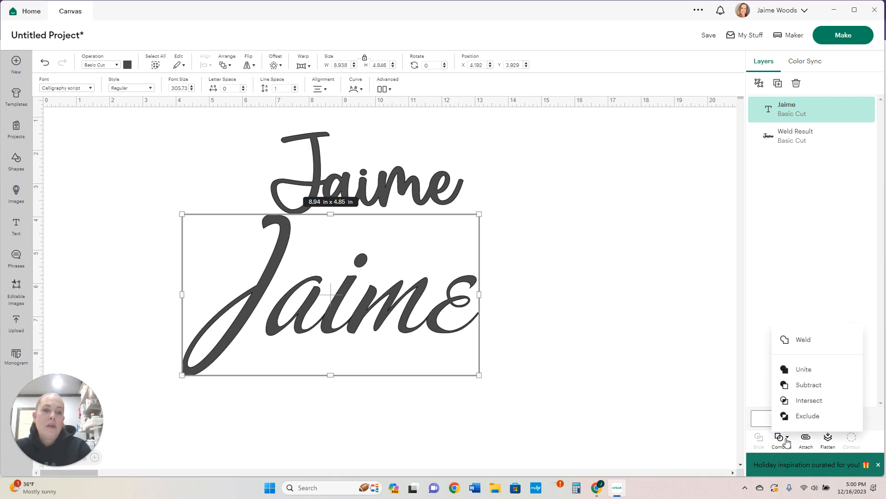
{"action": "left_click", "coordinate": [809, 339]}
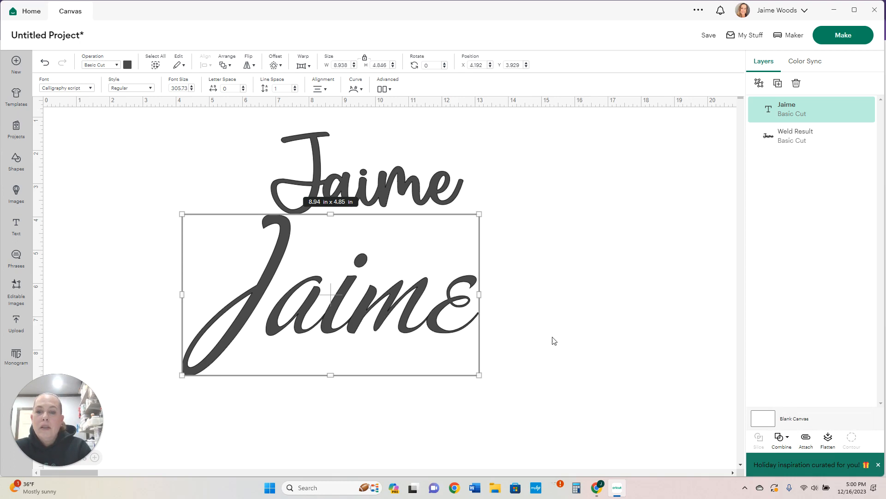